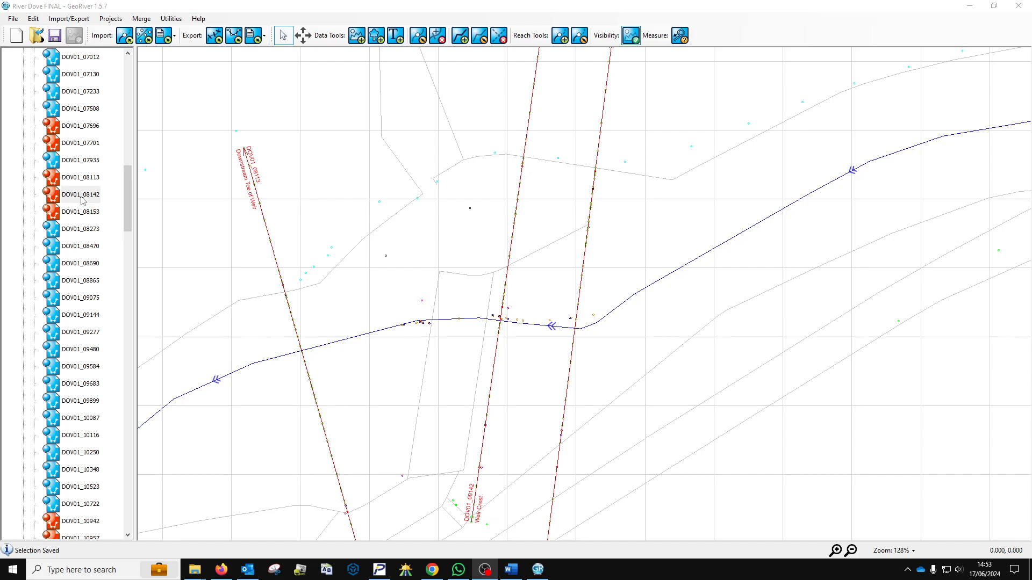
Open the through section view for cross-section DOV01_08142 at the weir crest.
{"action": "right_click", "coordinate": [82, 200]}
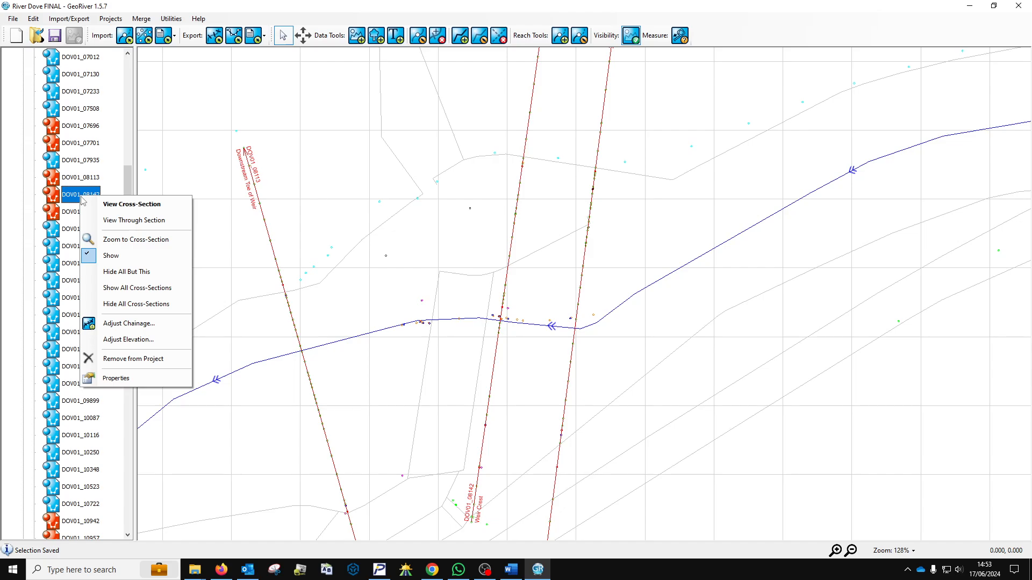
{"action": "left_click", "coordinate": [133, 220]}
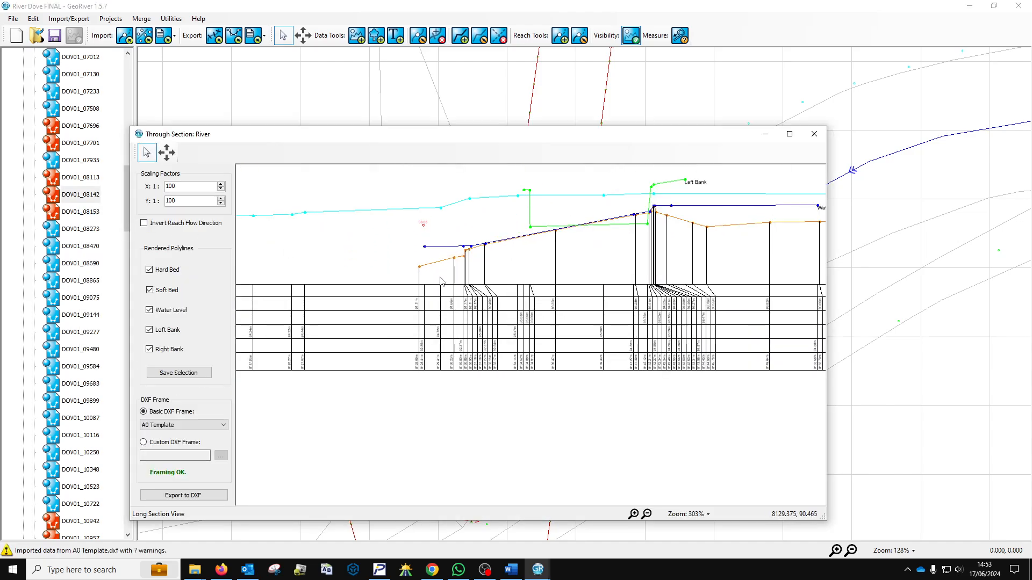
Examine the hard bed, water level and bank profiles along the weir in the through section.
{"action": "left_click_drag", "start_coordinate": [368, 271], "coordinate": [483, 274]}
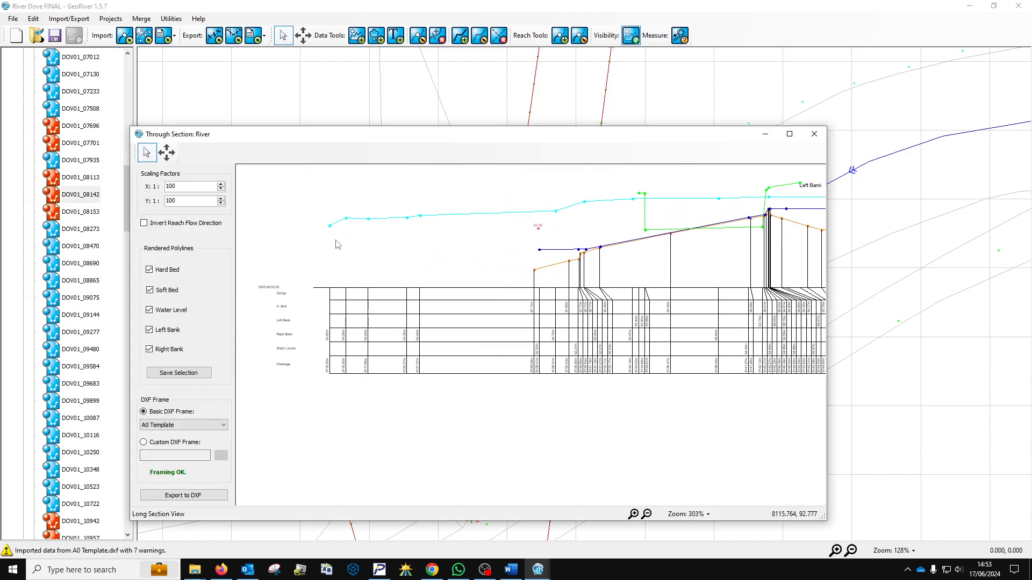
{"action": "scroll", "coordinate": [329, 239], "scroll_direction": "up", "scroll_amount": 4}
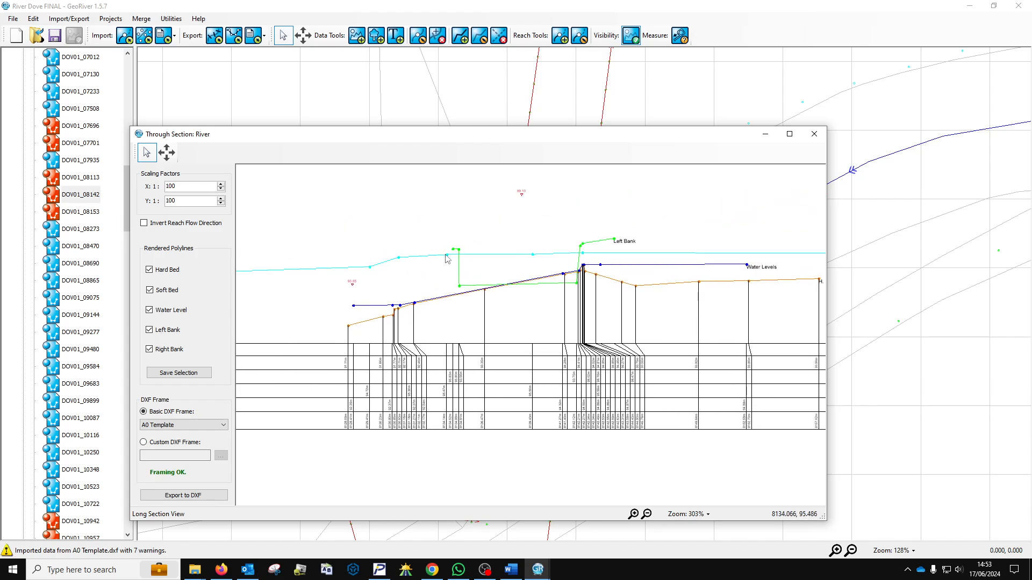
{"action": "left_click_drag", "start_coordinate": [342, 317], "coordinate": [401, 319]}
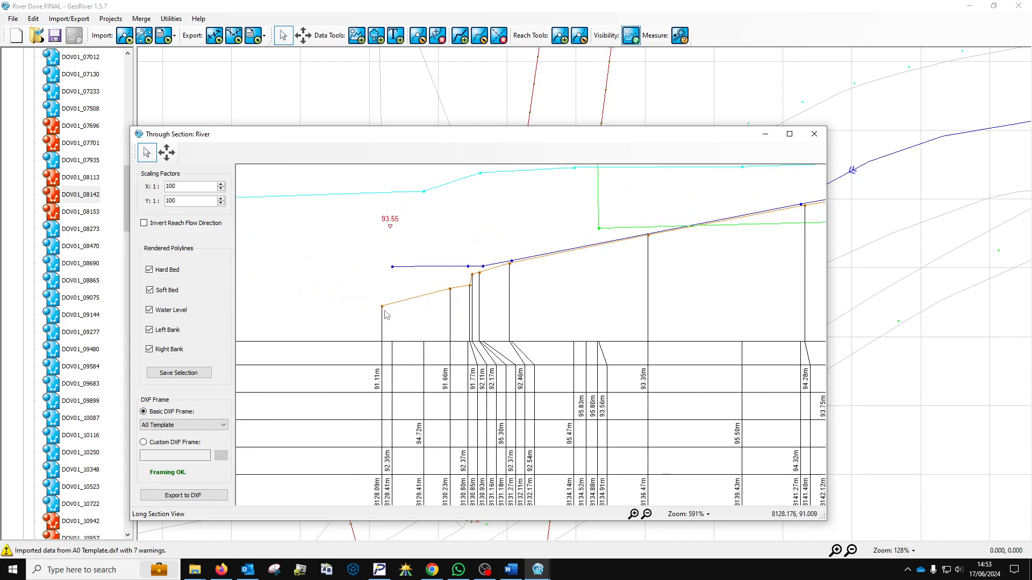
{"action": "left_click_drag", "start_coordinate": [512, 264], "coordinate": [317, 323]}
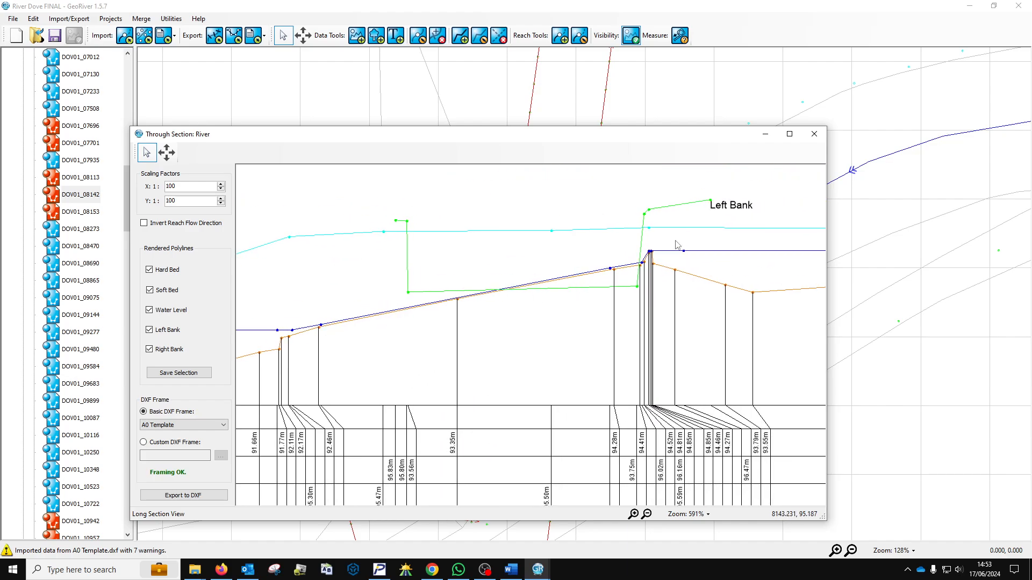
{"action": "scroll", "coordinate": [676, 244], "scroll_direction": "down", "scroll_amount": 3}
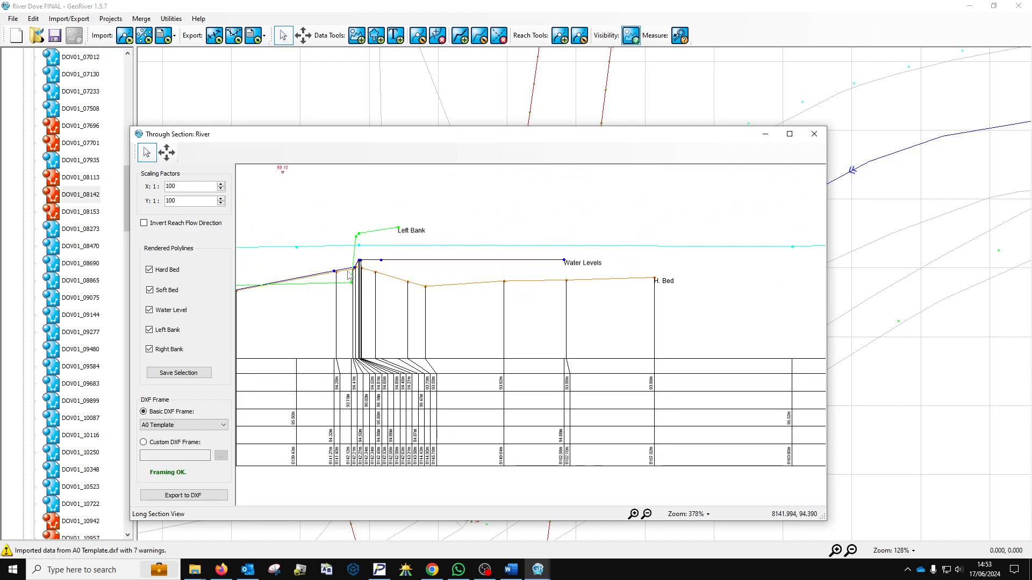
{"action": "left_click_drag", "start_coordinate": [349, 275], "coordinate": [477, 250]}
{"action": "scroll", "coordinate": [506, 287], "scroll_direction": "down", "scroll_amount": 3}
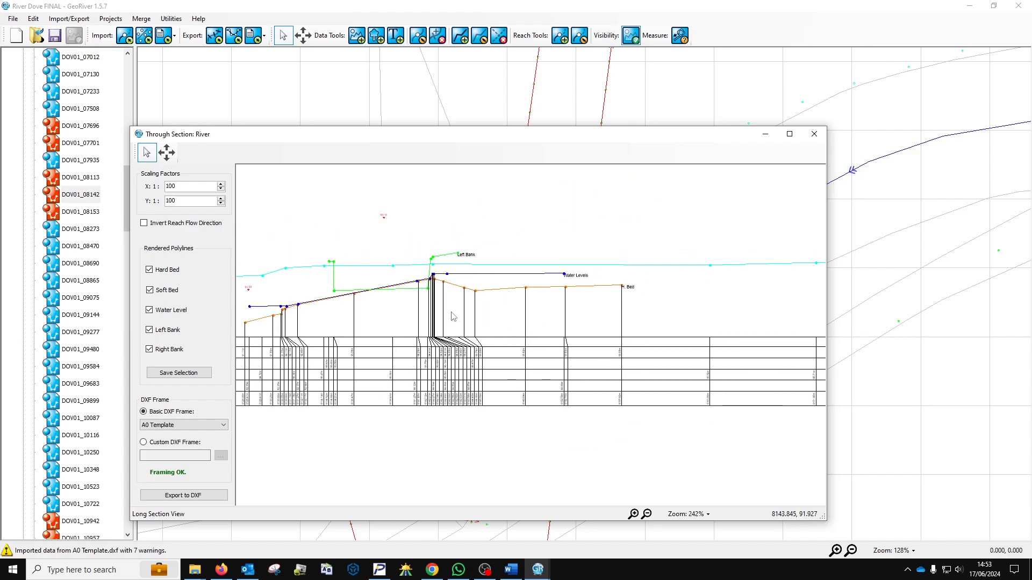
{"action": "left_click_drag", "start_coordinate": [358, 316], "coordinate": [455, 310]}
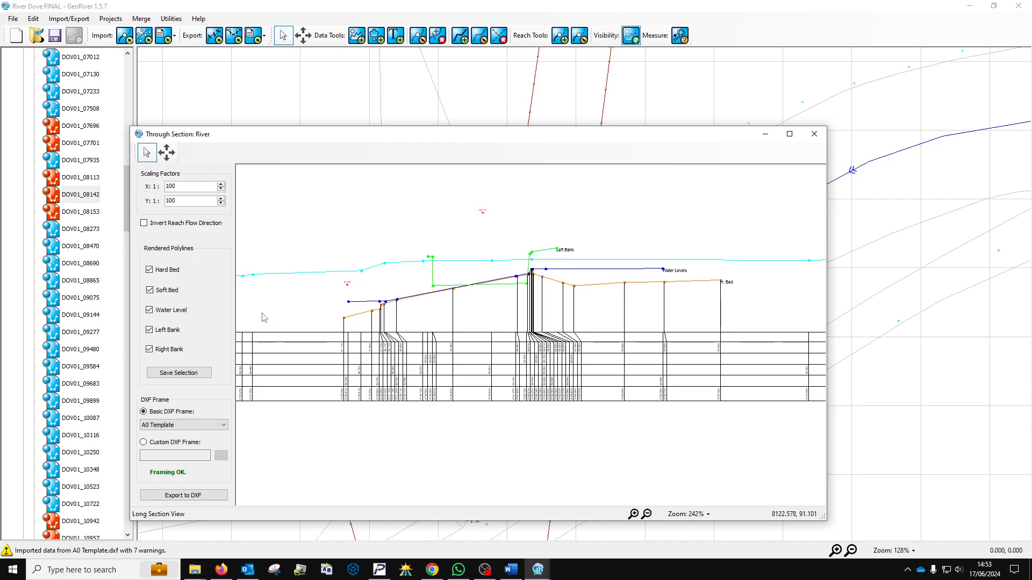
Examine the bed, bank, water level and chainage values tabulated beneath the through section profile.
{"action": "scroll", "coordinate": [332, 339], "scroll_direction": "up", "scroll_amount": 5}
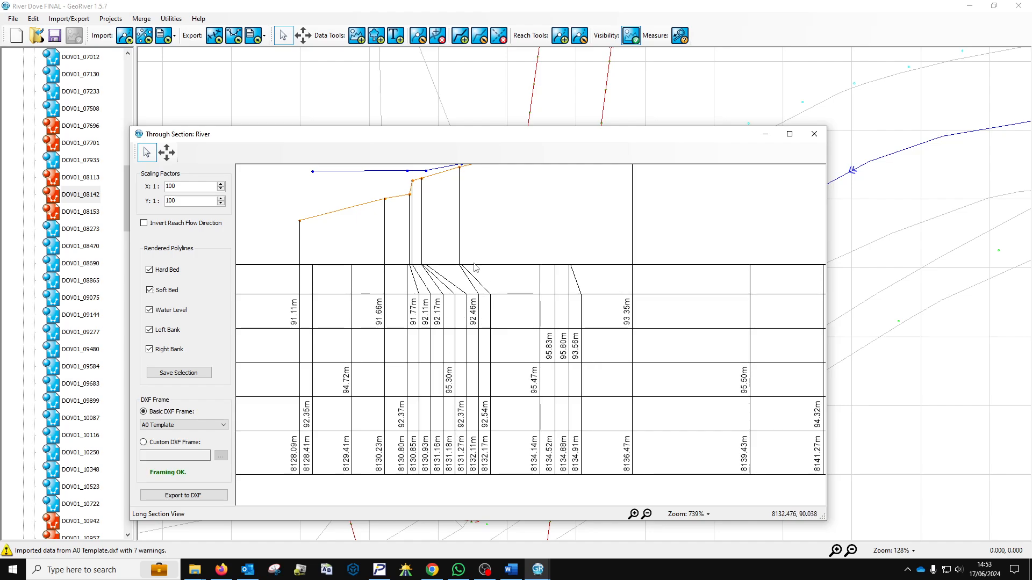
{"action": "scroll", "coordinate": [475, 267], "scroll_direction": "down", "scroll_amount": 2}
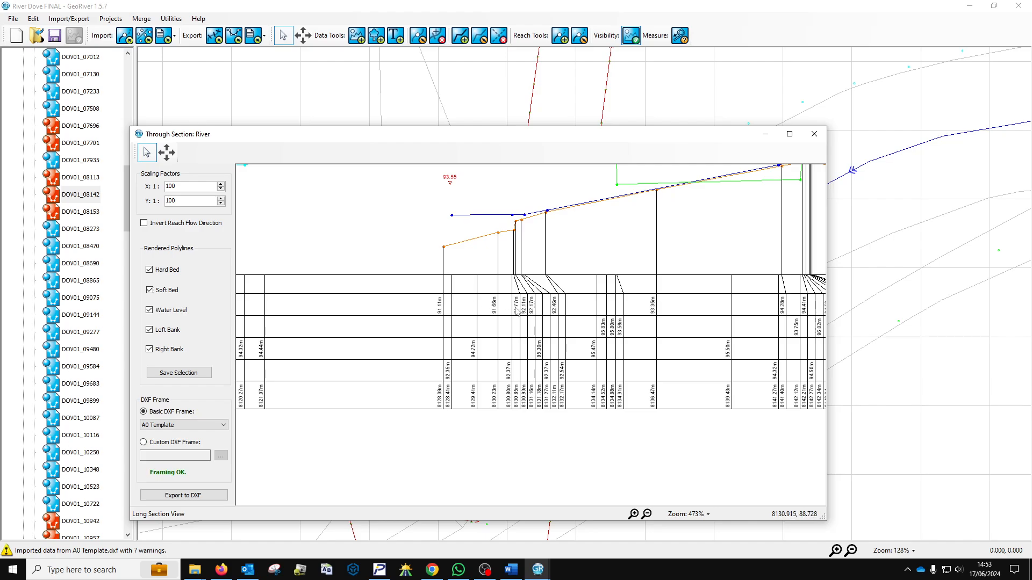
{"action": "scroll", "coordinate": [424, 321], "scroll_direction": "down", "scroll_amount": 5}
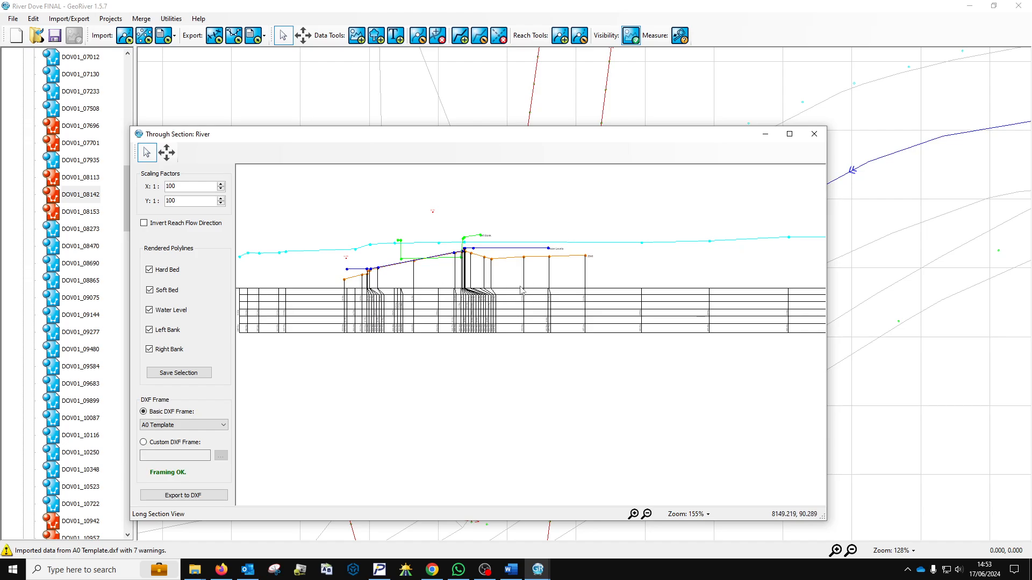
{"action": "scroll", "coordinate": [477, 301], "scroll_direction": "up", "scroll_amount": 5}
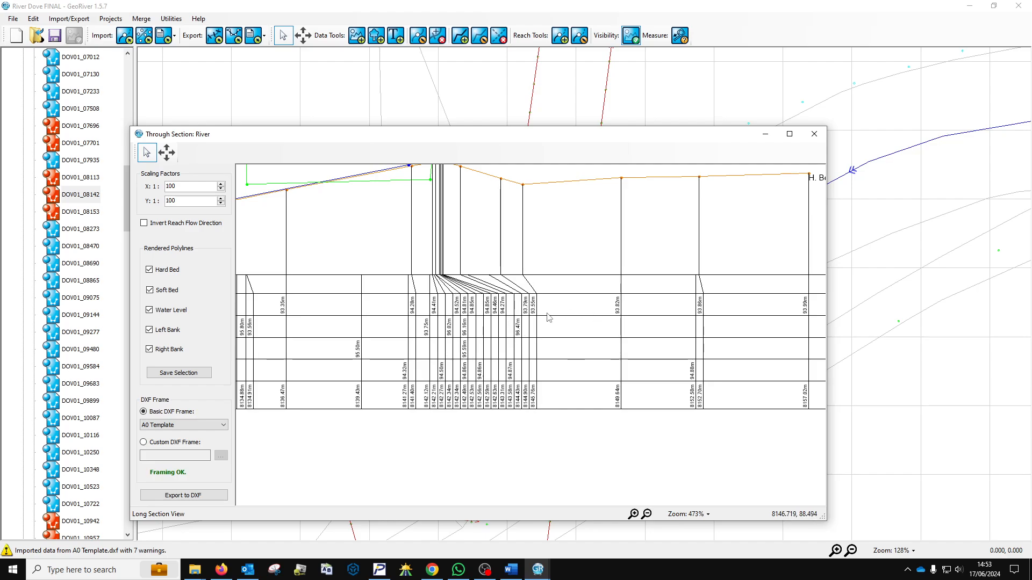
{"action": "left_click_drag", "start_coordinate": [547, 314], "coordinate": [490, 351]}
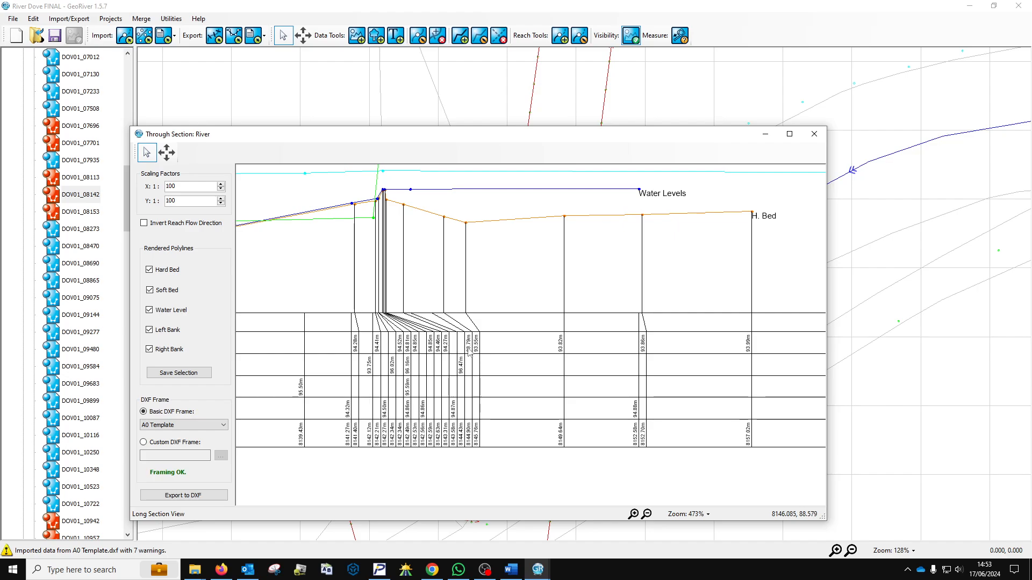
{"action": "left_click_drag", "start_coordinate": [371, 357], "coordinate": [528, 343]}
{"action": "scroll", "coordinate": [530, 346], "scroll_direction": "down", "scroll_amount": 4}
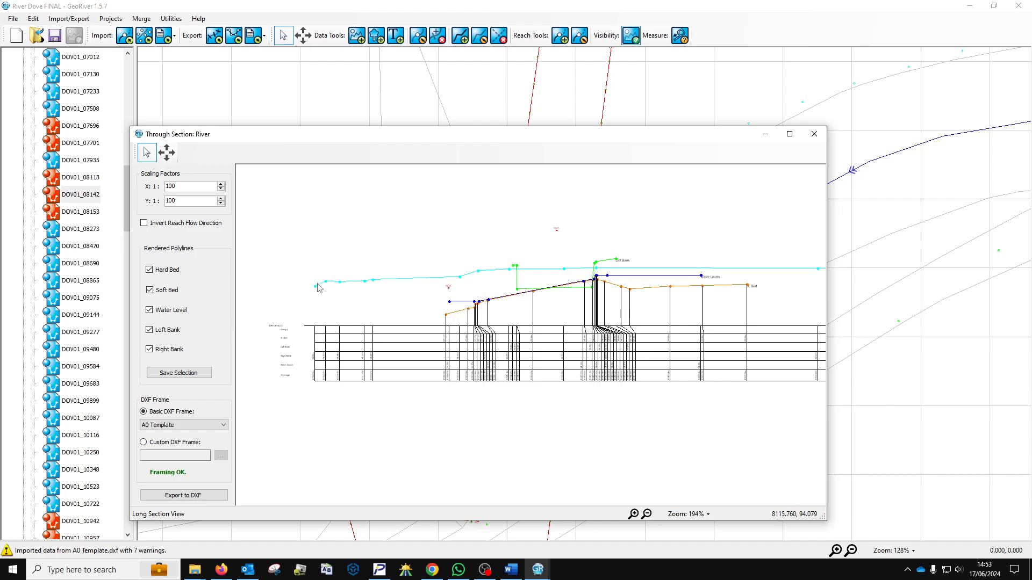
Hide the left bank and right bank polylines in the through section and save the selection.
{"action": "left_click", "coordinate": [150, 330]}
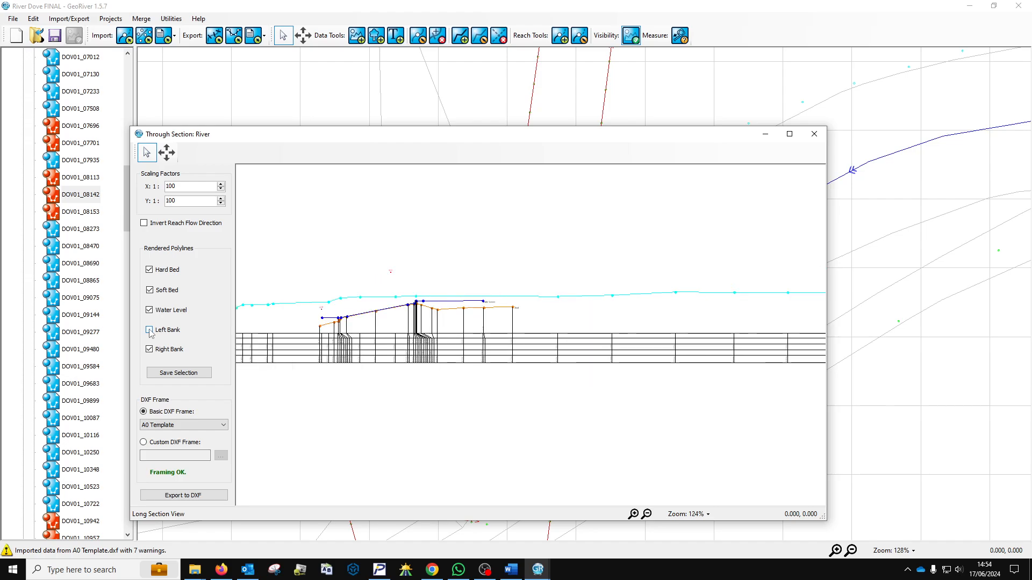
{"action": "left_click", "coordinate": [150, 351]}
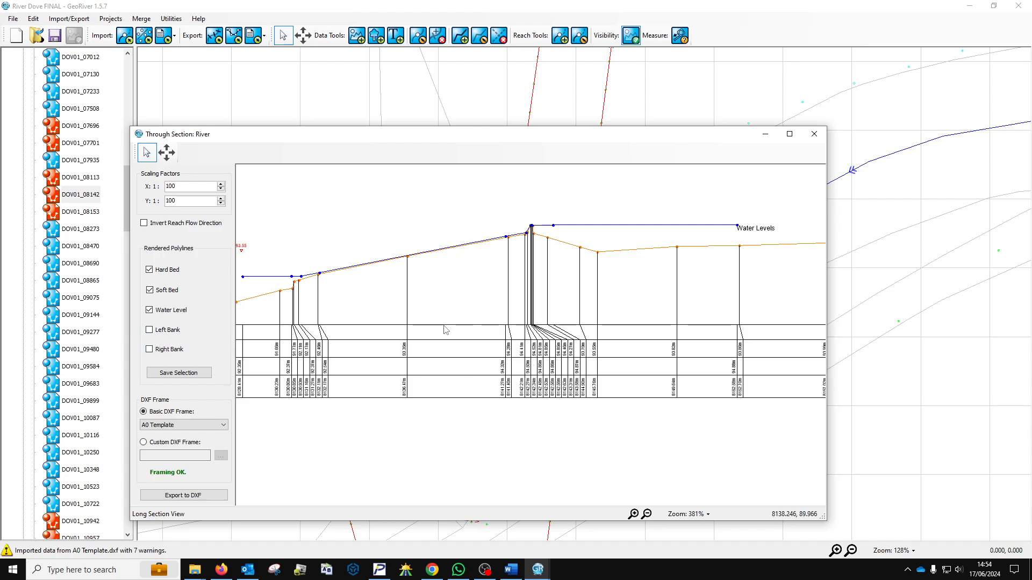
{"action": "scroll", "coordinate": [485, 302], "scroll_direction": "down", "scroll_amount": 2}
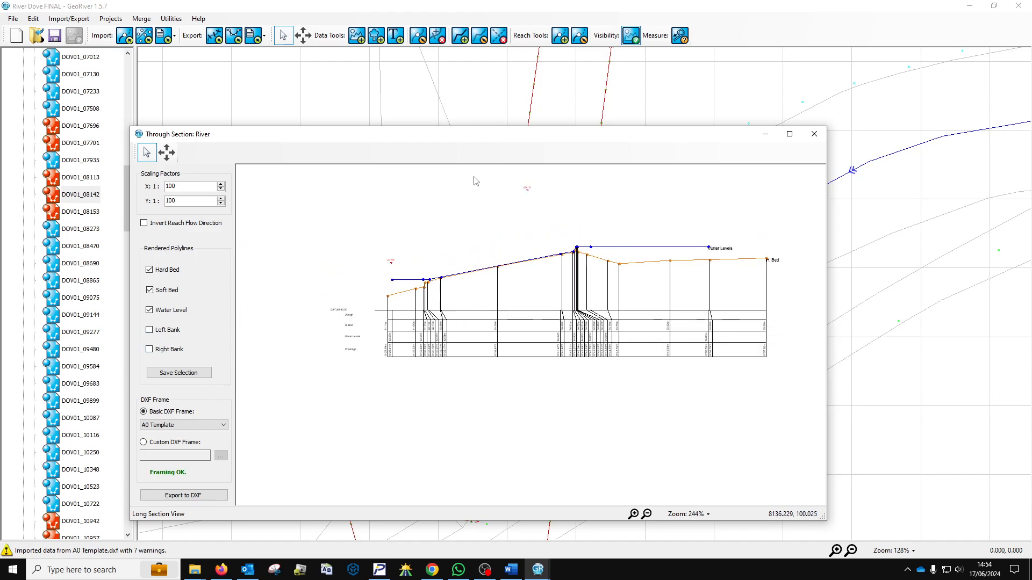
{"action": "left_click", "coordinate": [150, 350]}
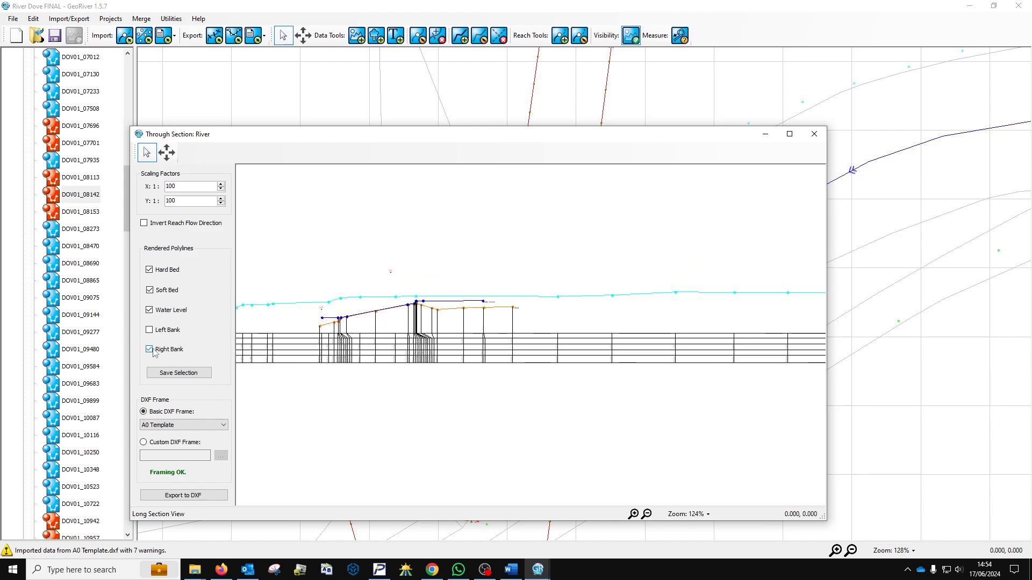
{"action": "left_click_drag", "start_coordinate": [655, 343], "coordinate": [537, 318]}
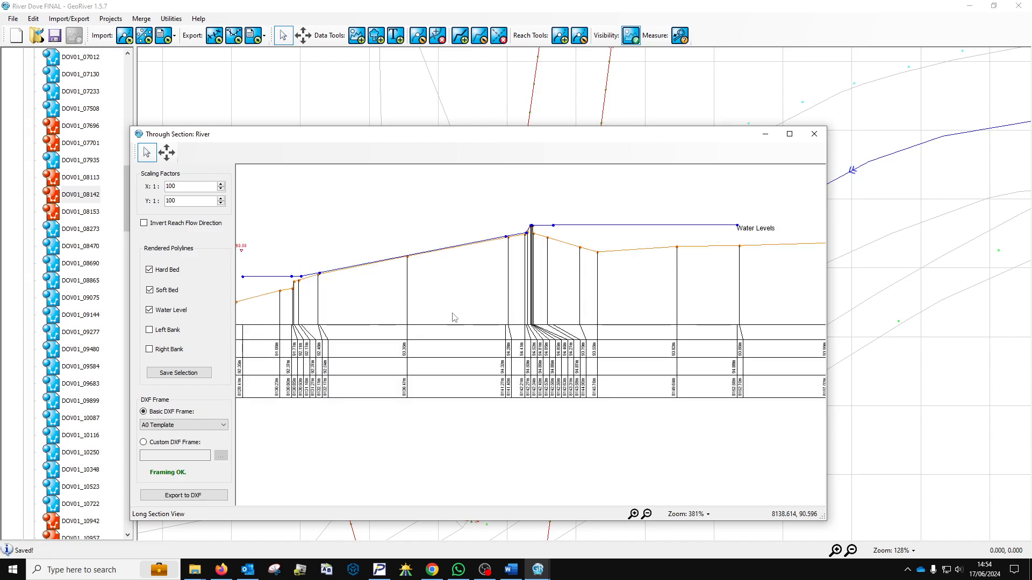
{"action": "left_click_drag", "start_coordinate": [388, 321], "coordinate": [456, 319]}
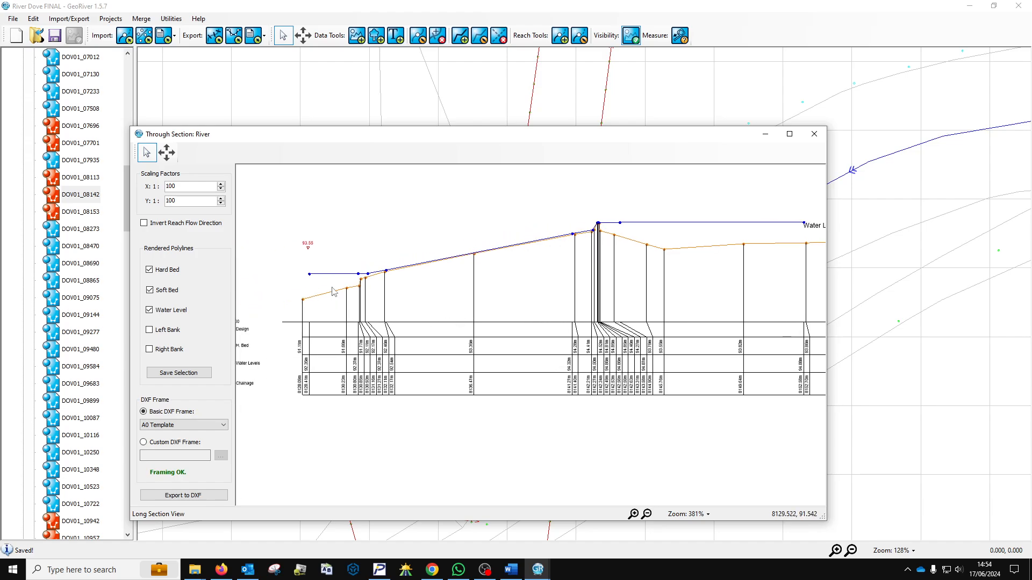
Try X scaling factors of 200 and 50 on the through section and restore X to 100.
{"action": "double_click", "coordinate": [196, 187]}
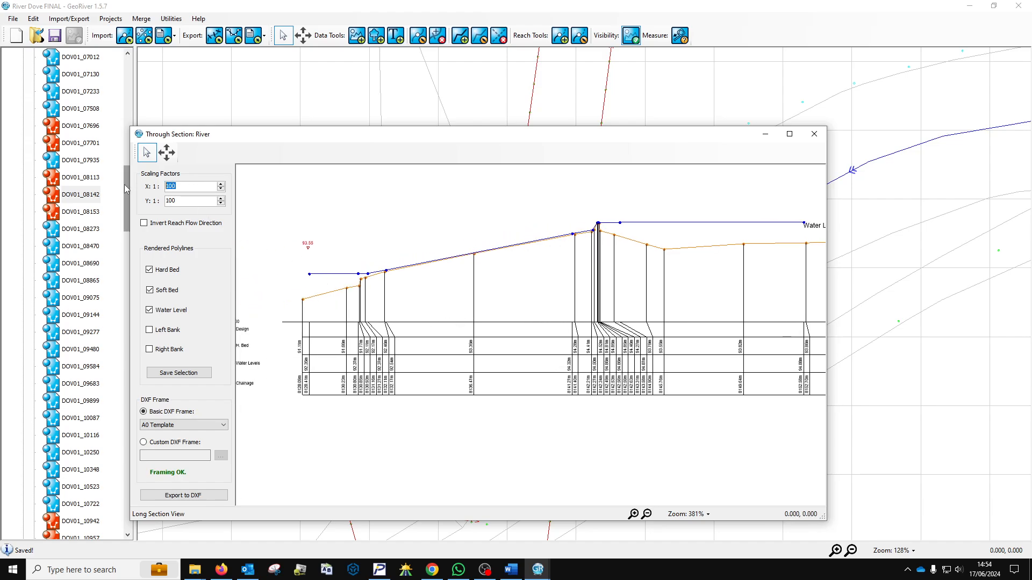
{"action": "type", "text": "200"}
{"action": "key", "text": "Return"}
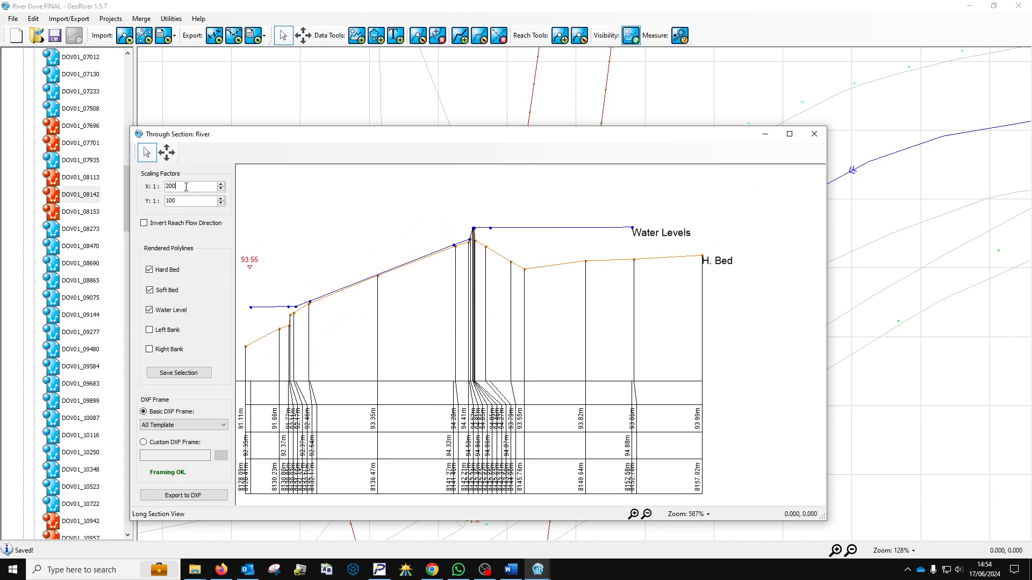
{"action": "type", "text": "50"}
{"action": "key", "text": "Return"}
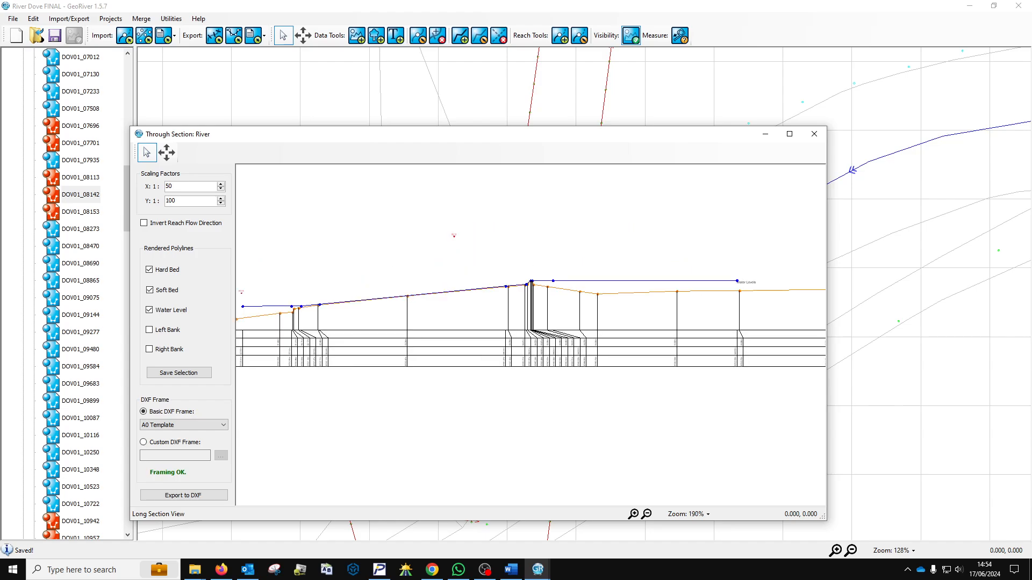
{"action": "scroll", "coordinate": [367, 326], "scroll_direction": "up", "scroll_amount": 5}
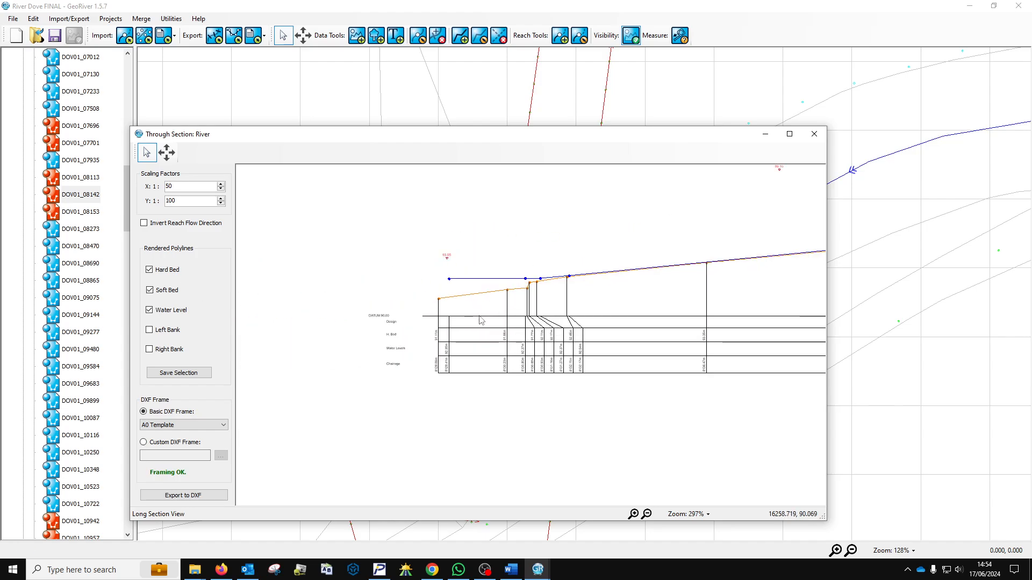
{"action": "left_click_drag", "start_coordinate": [594, 333], "coordinate": [353, 318]}
{"action": "left_click_drag", "start_coordinate": [731, 193], "coordinate": [301, 246]}
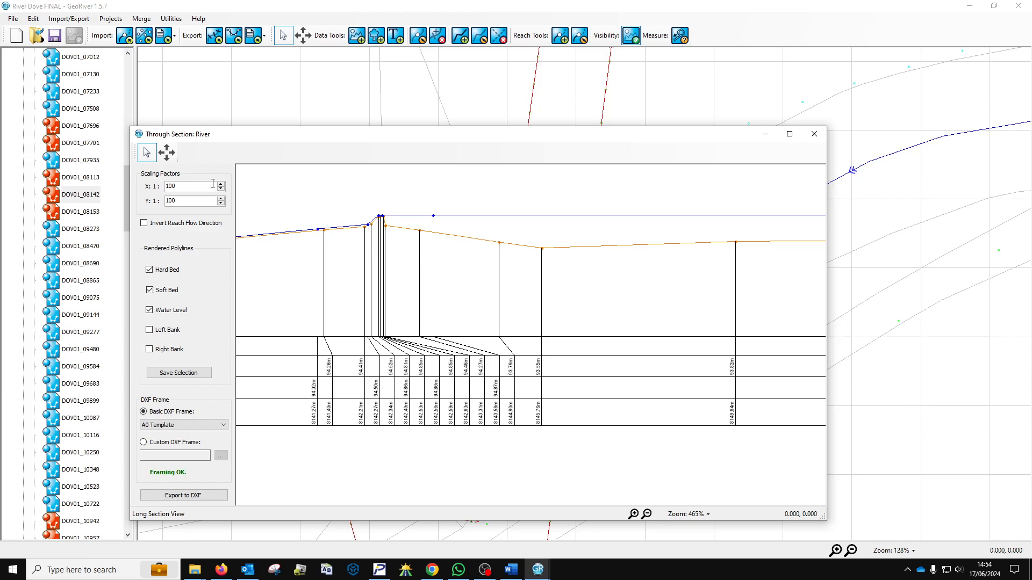
{"action": "left_click", "coordinate": [192, 201]}
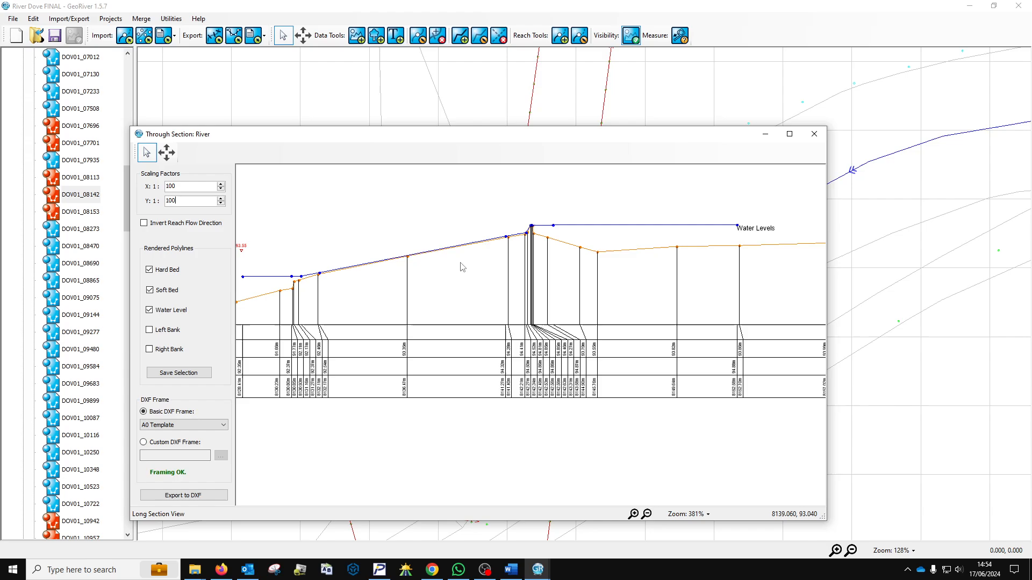
{"action": "scroll", "coordinate": [441, 254], "scroll_direction": "down", "scroll_amount": 2}
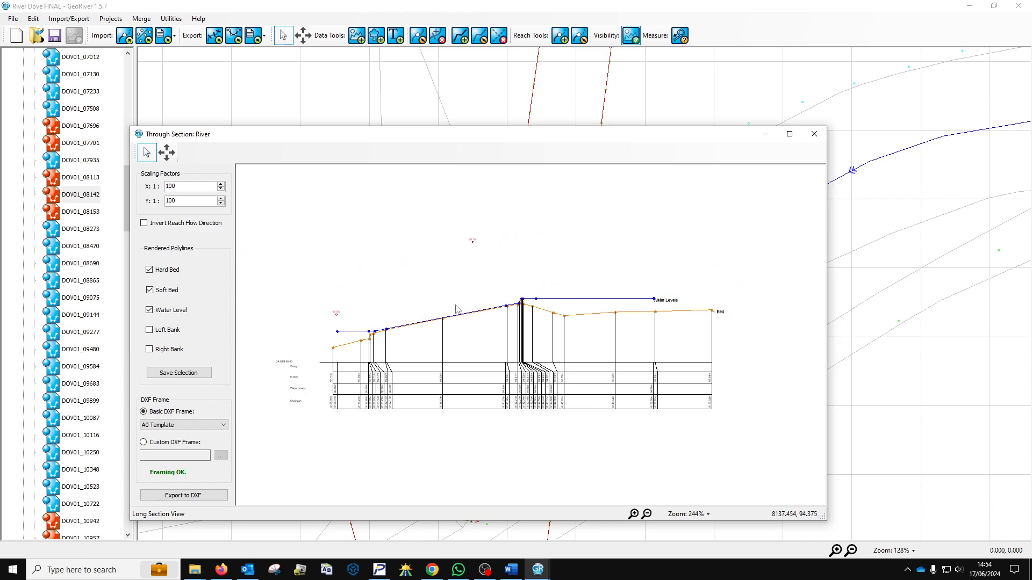
Try inverting the reach flow direction of the through section and switch it back.
{"action": "left_click", "coordinate": [155, 226]}
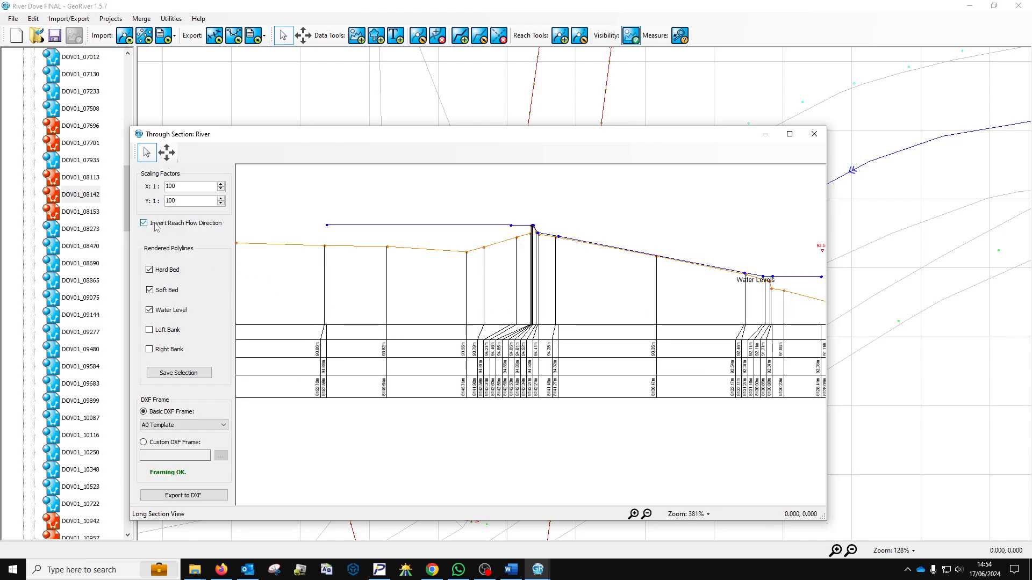
{"action": "left_click", "coordinate": [161, 226]}
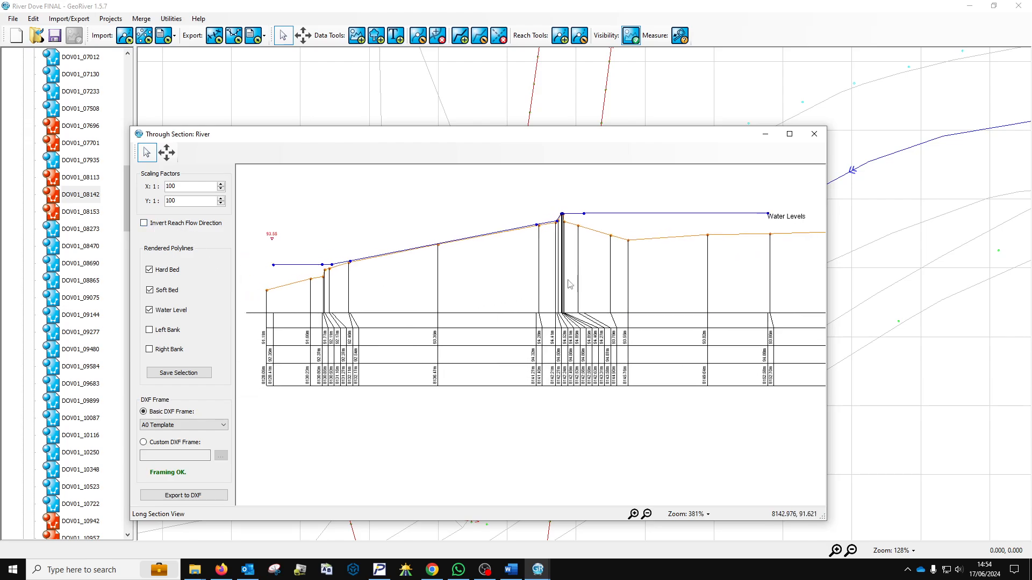
{"action": "scroll", "coordinate": [569, 285], "scroll_direction": "down", "scroll_amount": 2}
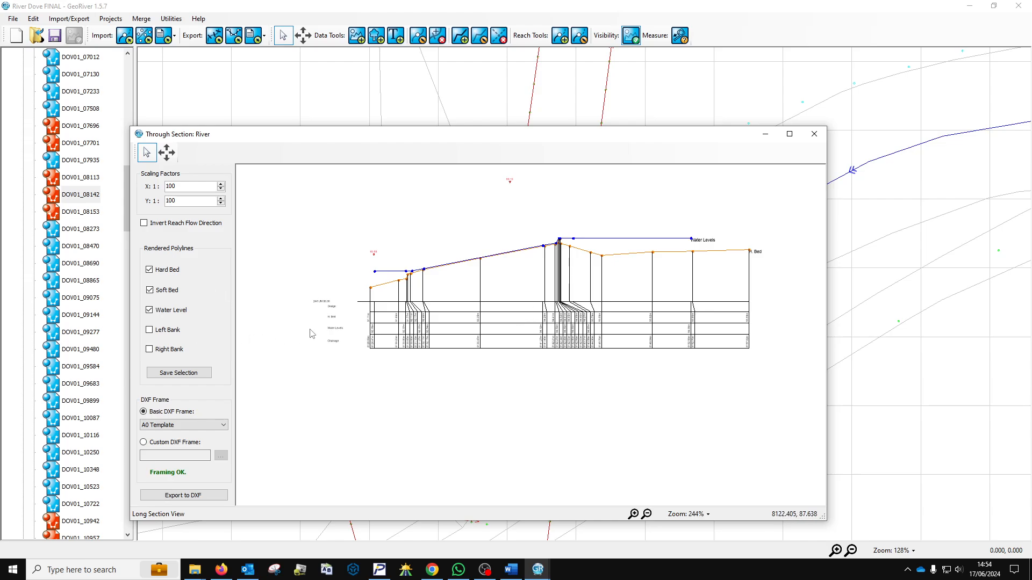
{"action": "left_click_drag", "start_coordinate": [496, 283], "coordinate": [445, 303]}
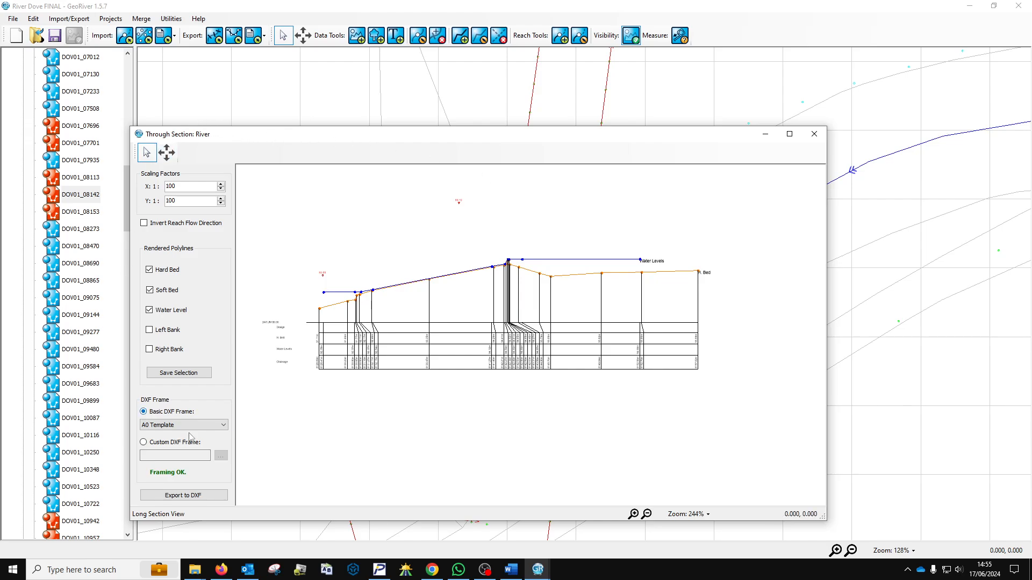
{"action": "left_click_drag", "start_coordinate": [354, 144], "coordinate": [362, 118]}
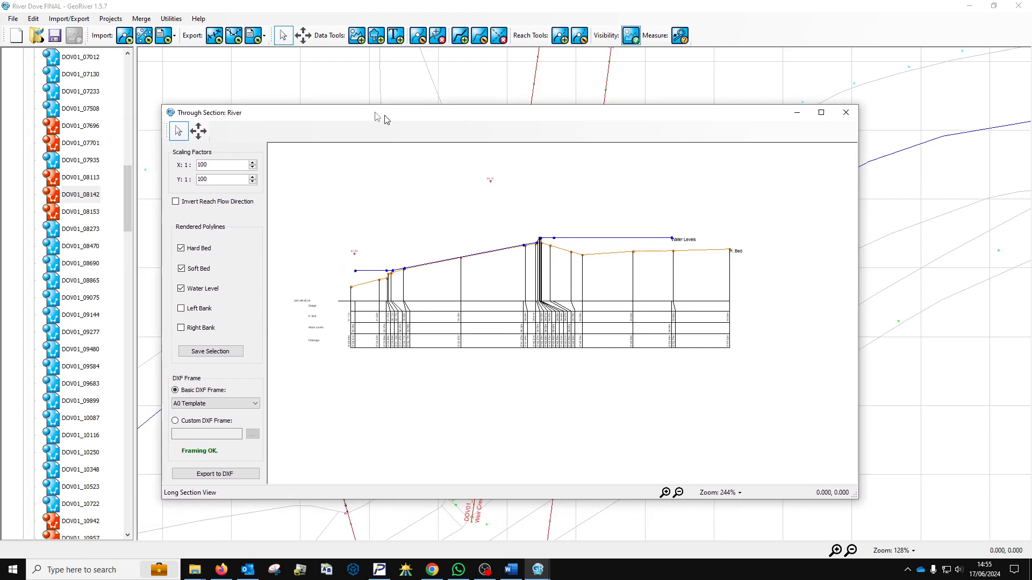
{"action": "scroll", "coordinate": [479, 312], "scroll_direction": "up", "scroll_amount": 1}
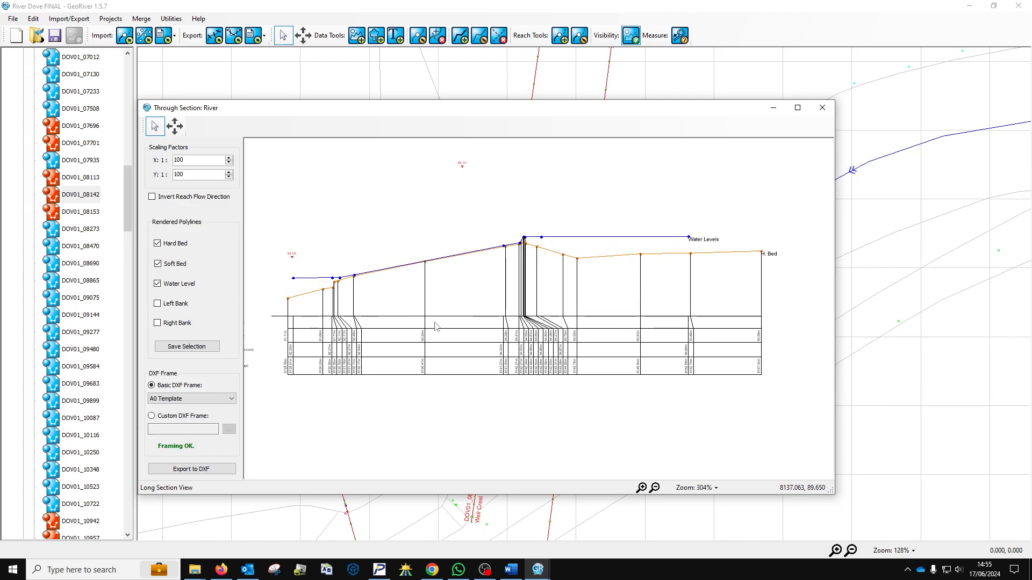
{"action": "left_click_drag", "start_coordinate": [377, 108], "coordinate": [394, 102]}
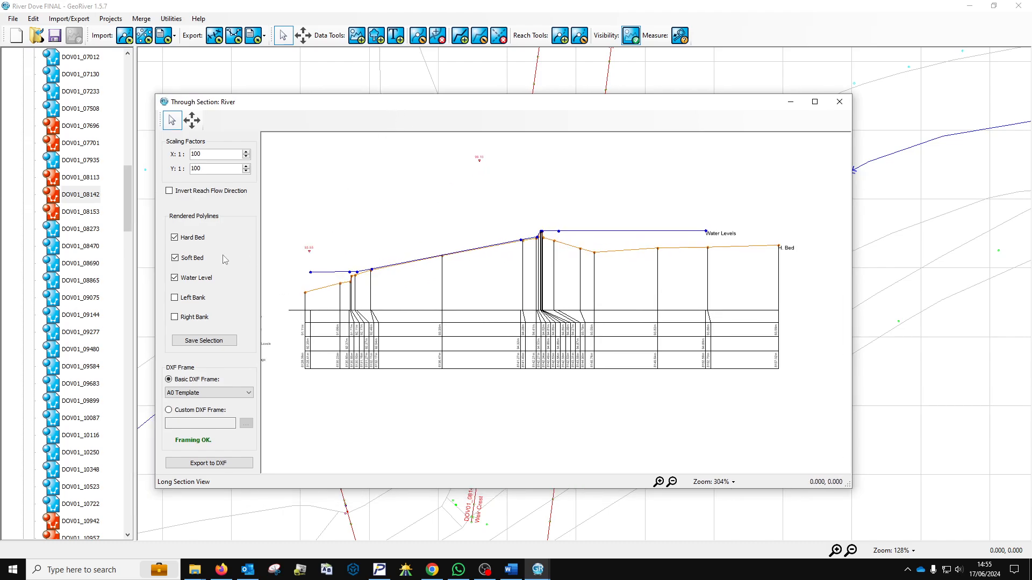
Save the through section selection with hard bed, soft bed and water level displayed, and close the through section.
{"action": "left_click", "coordinate": [217, 342]}
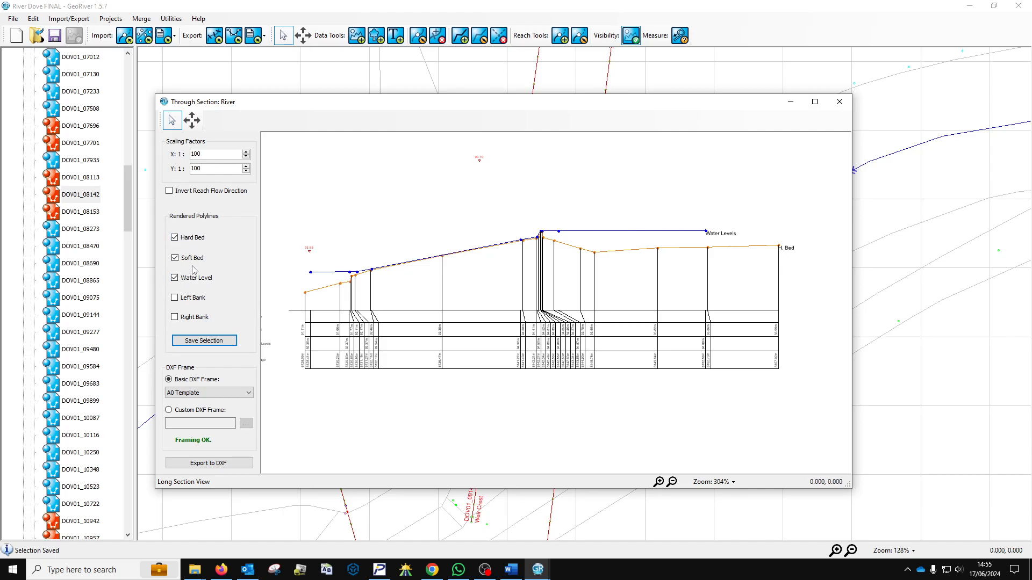
{"action": "left_click", "coordinate": [214, 154]}
{"action": "left_click", "coordinate": [839, 101]}
Open cross-section DOV01_08142, choose its Through Section import/export option and close the cross-section.
{"action": "double_click", "coordinate": [80, 194]}
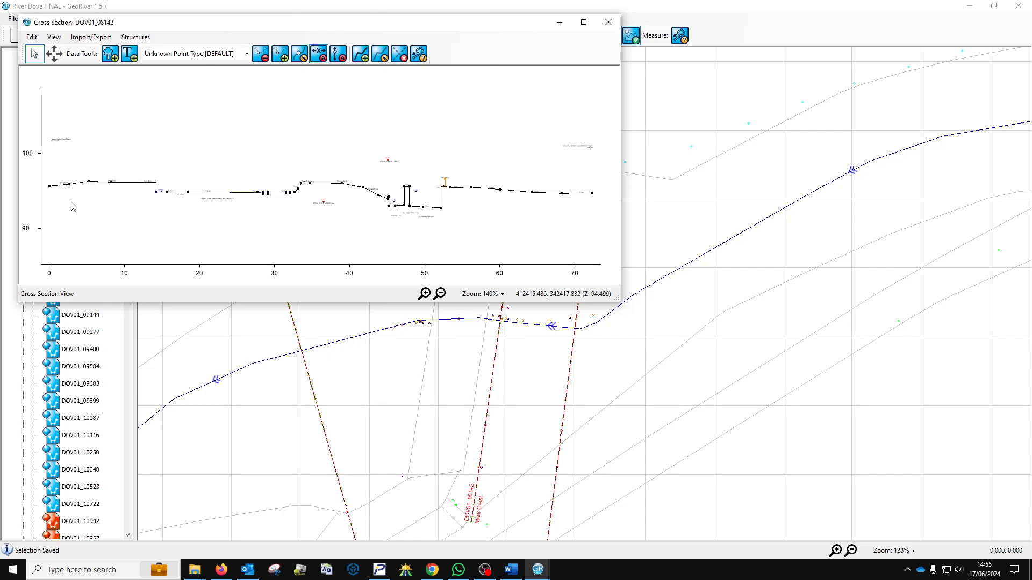
{"action": "left_click", "coordinate": [135, 37]}
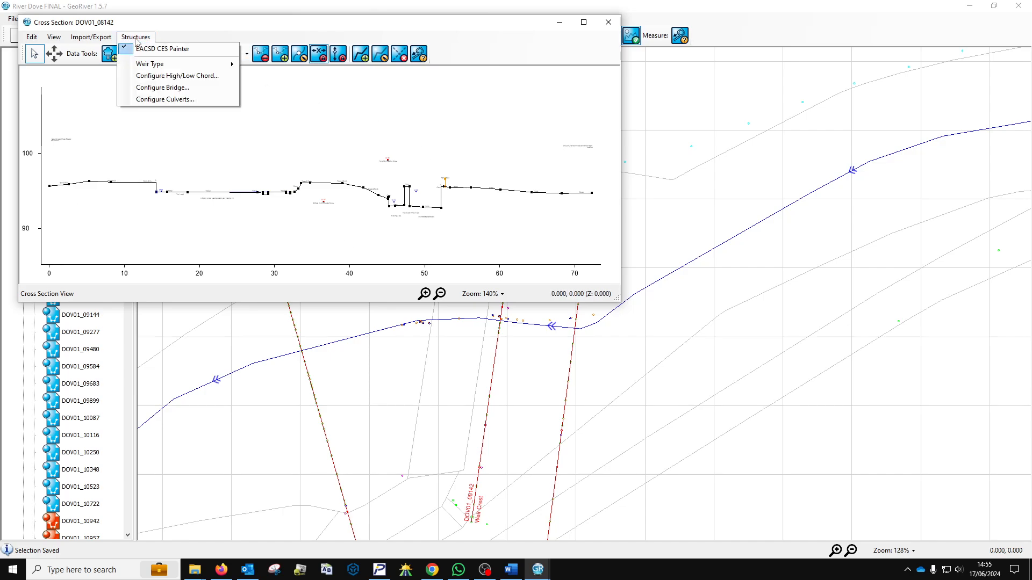
{"action": "mouse_move", "coordinate": [114, 41]}
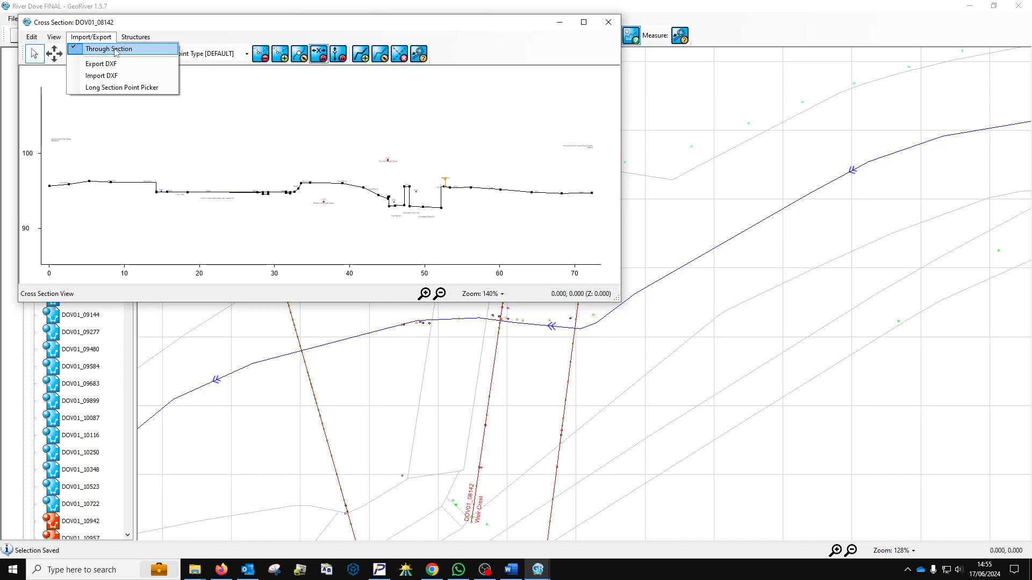
{"action": "left_click", "coordinate": [109, 49]}
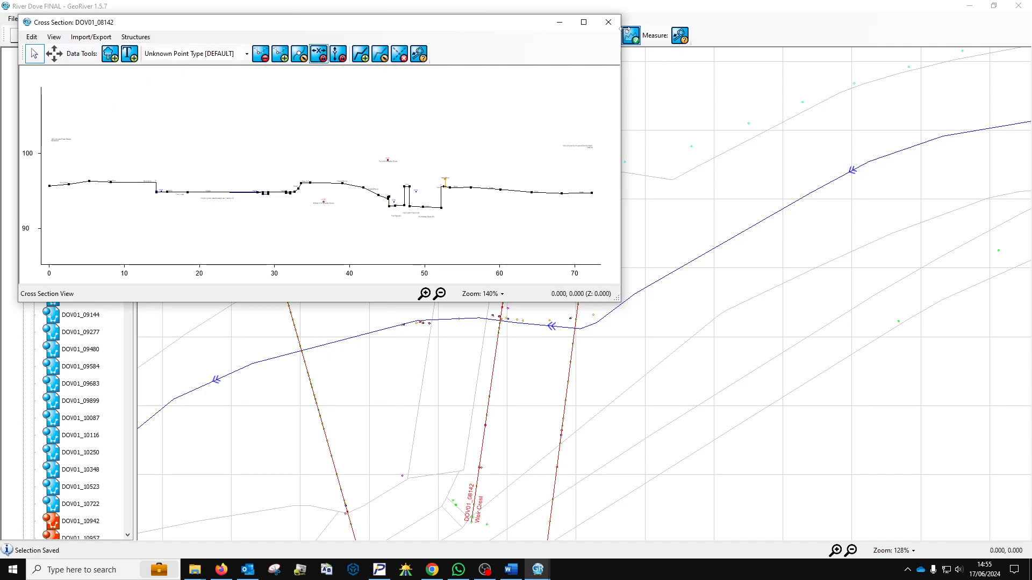
{"action": "left_click", "coordinate": [608, 22]}
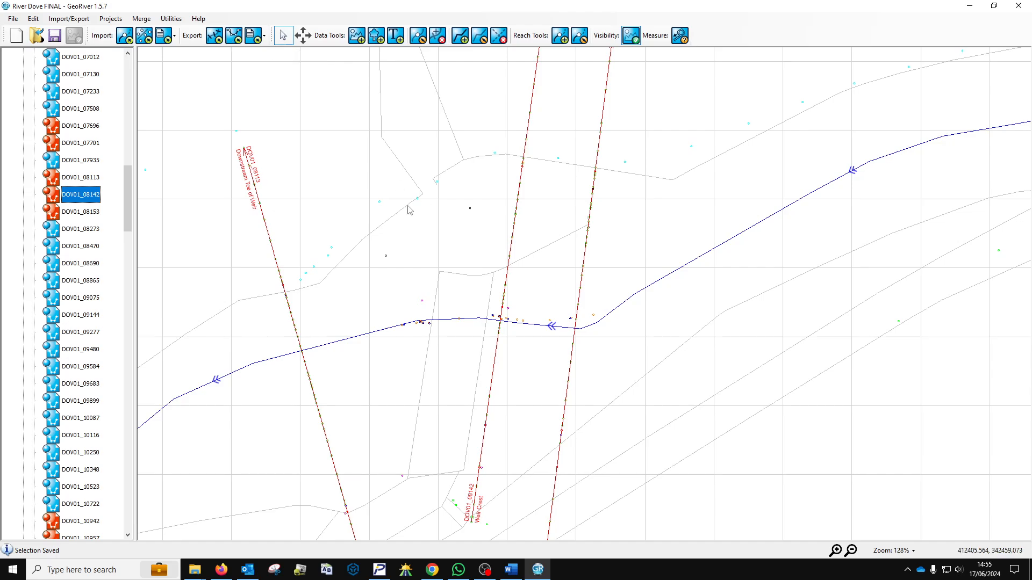
Switch to progeCAD and examine the exported cross-section and through section of DOV01_08142 in Throughsection.dxf.
{"action": "left_click", "coordinate": [379, 572]}
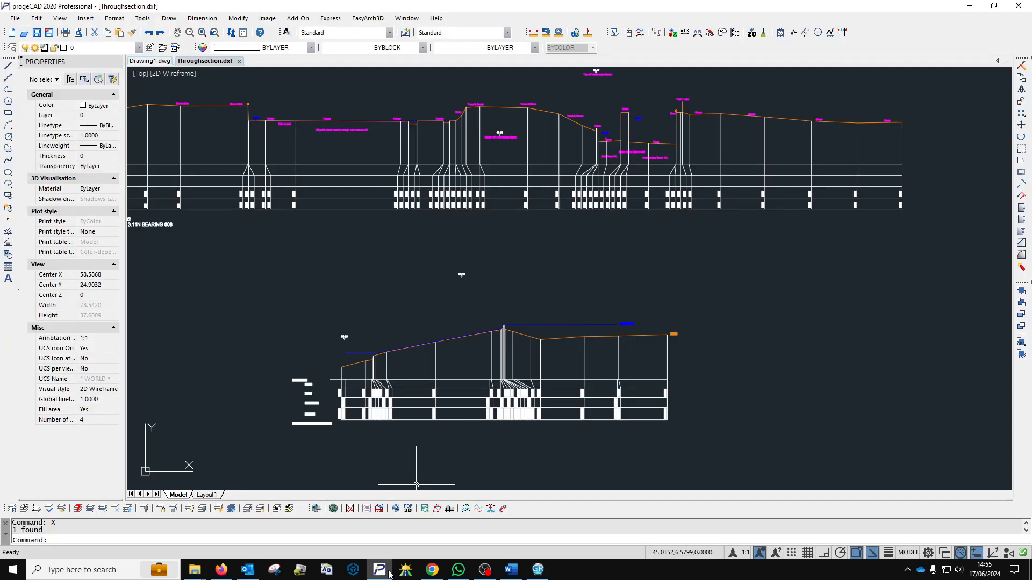
{"action": "scroll", "coordinate": [478, 314], "scroll_direction": "down", "scroll_amount": 4}
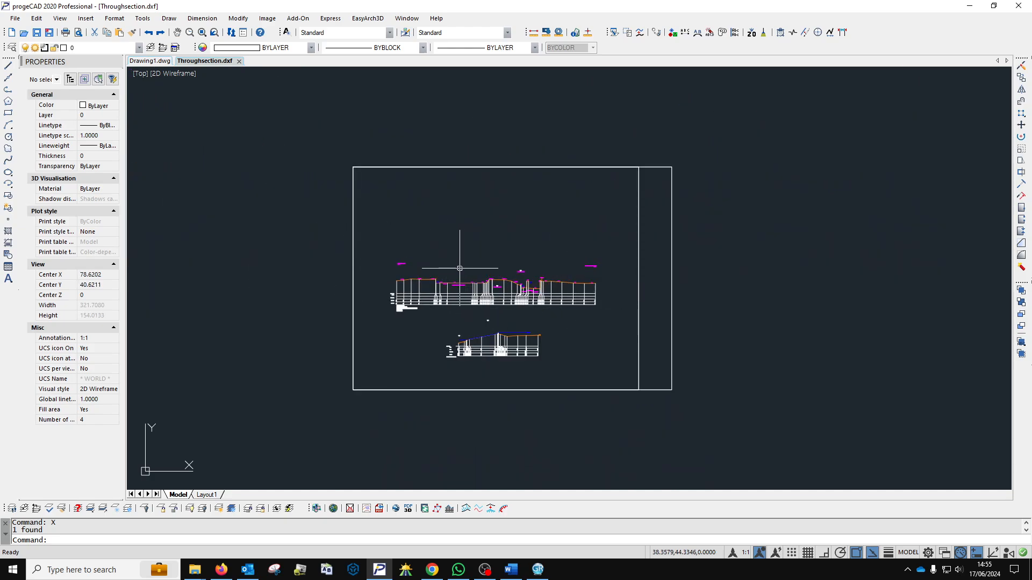
{"action": "scroll", "coordinate": [462, 339], "scroll_direction": "up", "scroll_amount": 5}
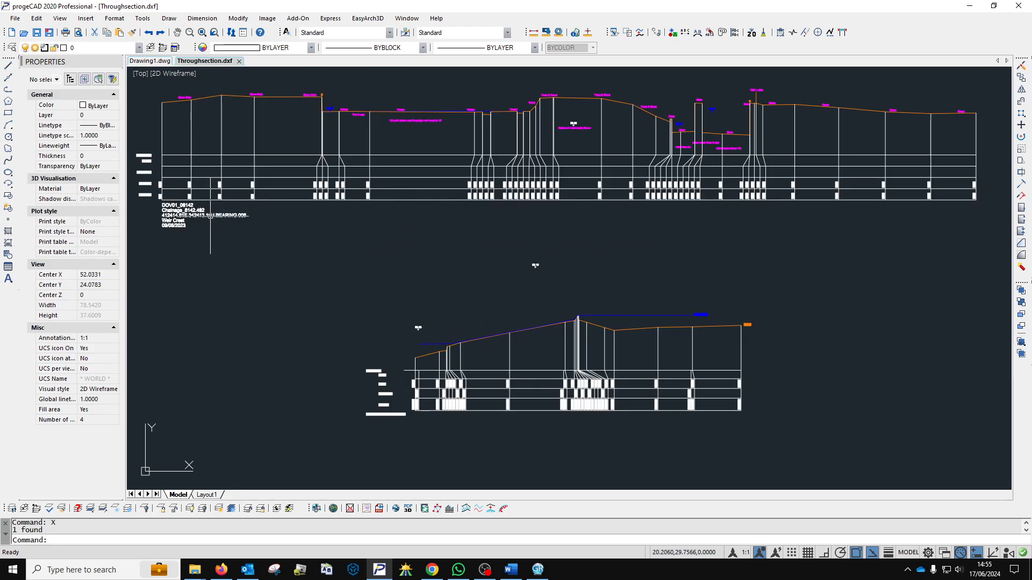
{"action": "left_click_drag", "start_coordinate": [281, 278], "coordinate": [286, 326]}
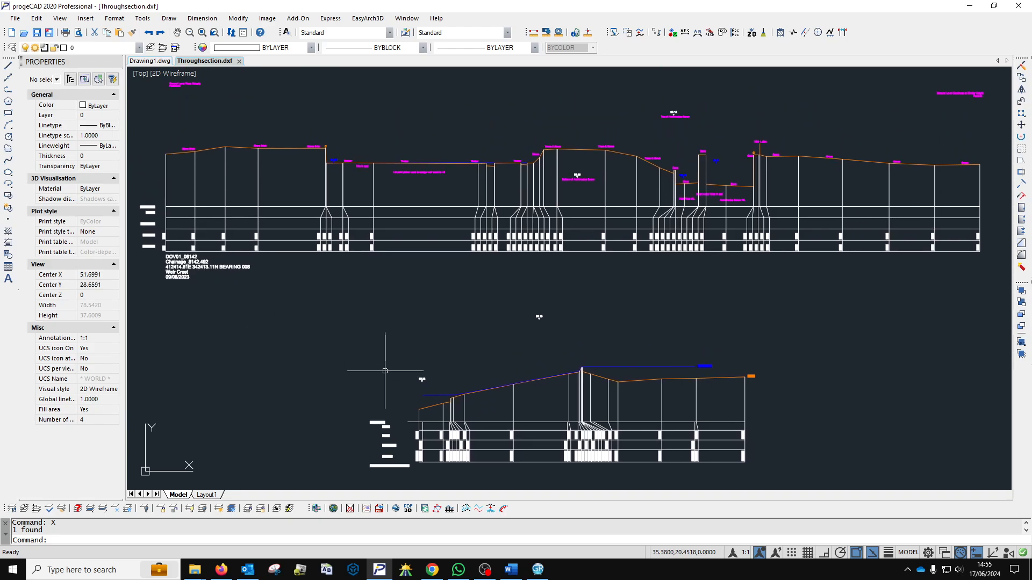
{"action": "scroll", "coordinate": [414, 426], "scroll_direction": "up", "scroll_amount": 5}
{"action": "scroll", "coordinate": [353, 353], "scroll_direction": "down", "scroll_amount": 5}
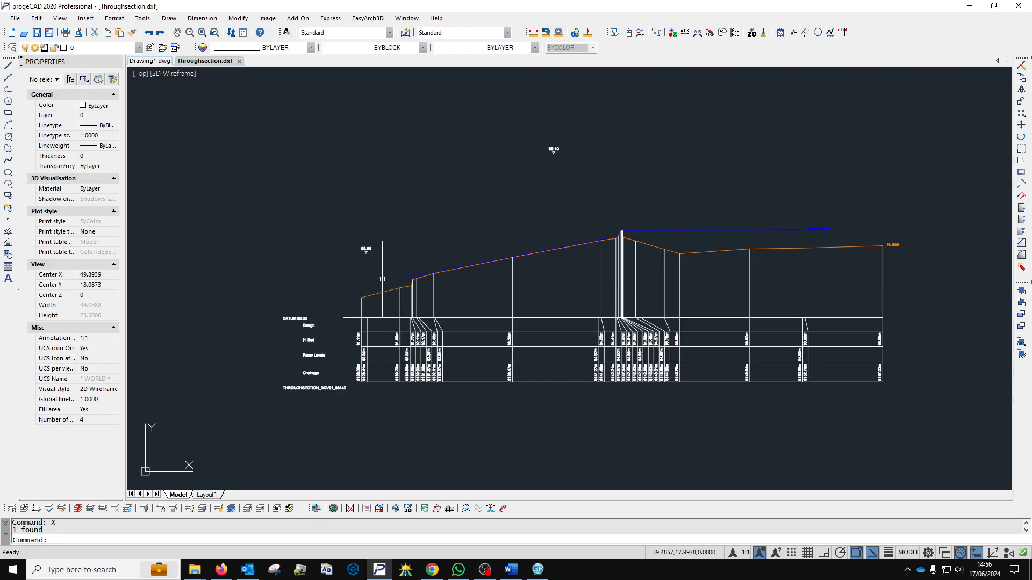
{"action": "scroll", "coordinate": [404, 268], "scroll_direction": "up", "scroll_amount": 2}
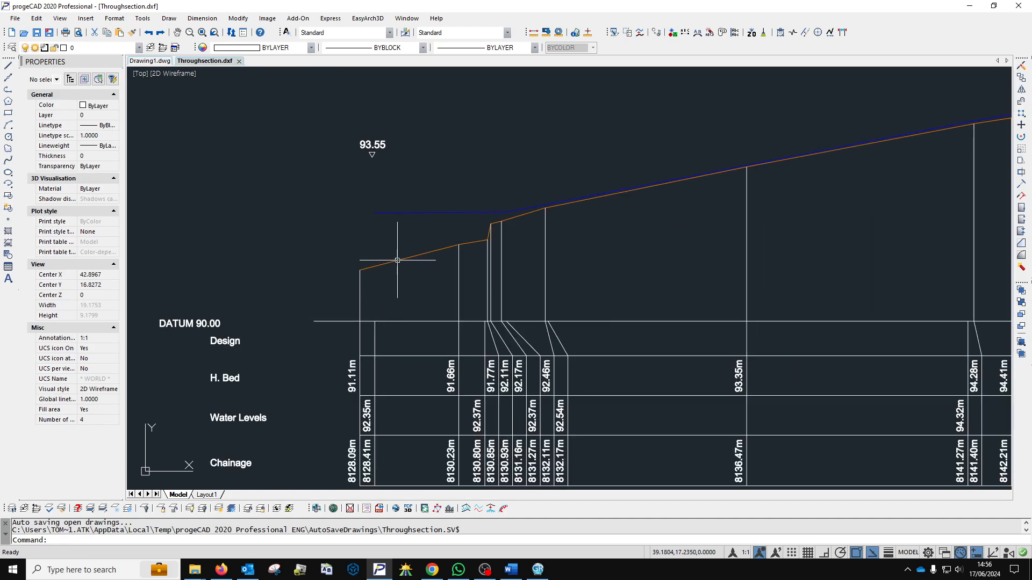
Inspect the hard bed polyline and the slanted lines linking the through section profile to its table, clearing each selection.
{"action": "left_click", "coordinate": [399, 260]}
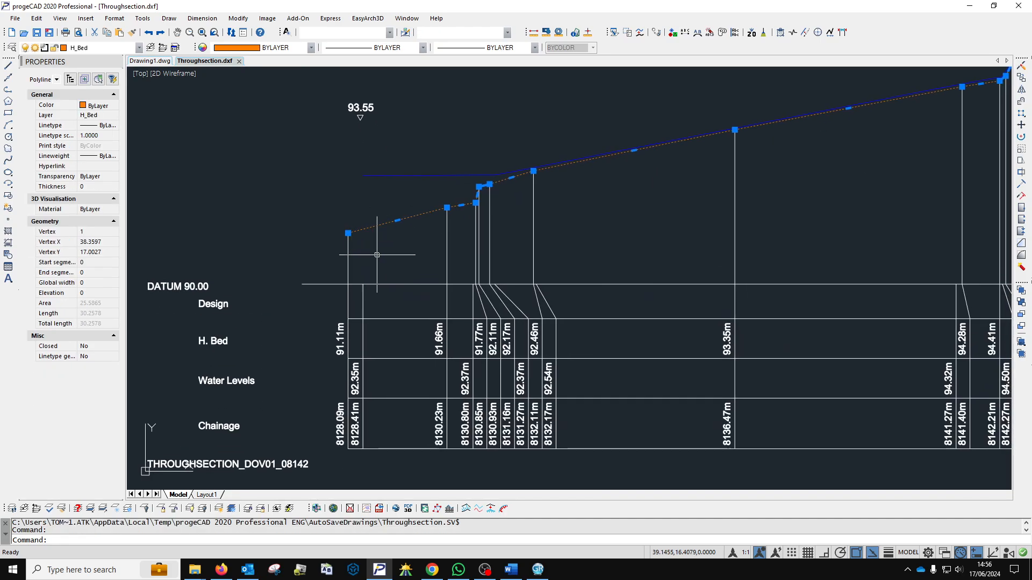
{"action": "key", "text": "Escape"}
{"action": "left_click", "coordinate": [594, 306]}
{"action": "left_click", "coordinate": [455, 300]}
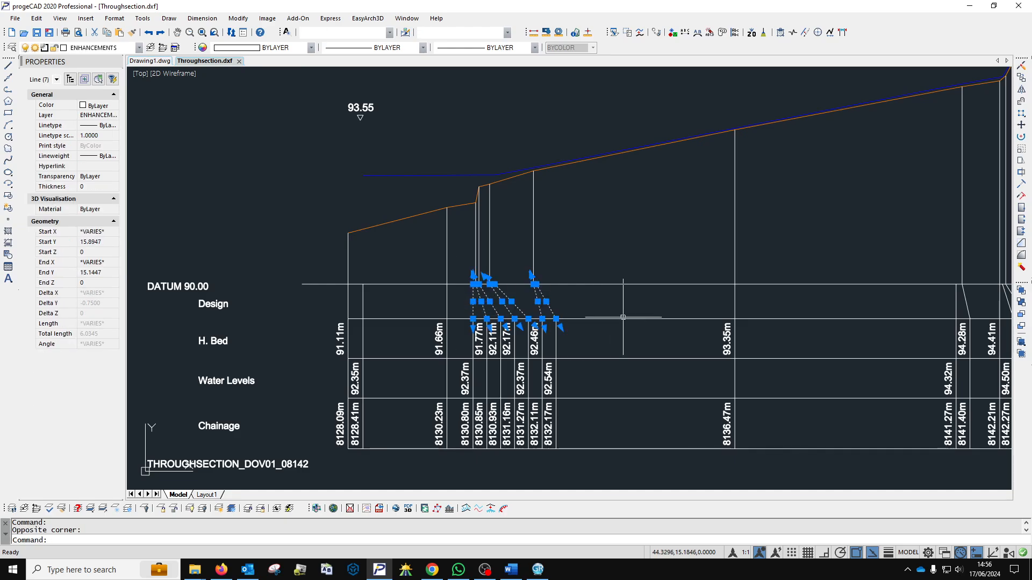
{"action": "key", "text": "Escape"}
{"action": "scroll", "coordinate": [617, 299], "scroll_direction": "down", "scroll_amount": 4}
{"action": "scroll", "coordinate": [436, 289], "scroll_direction": "up", "scroll_amount": 6}
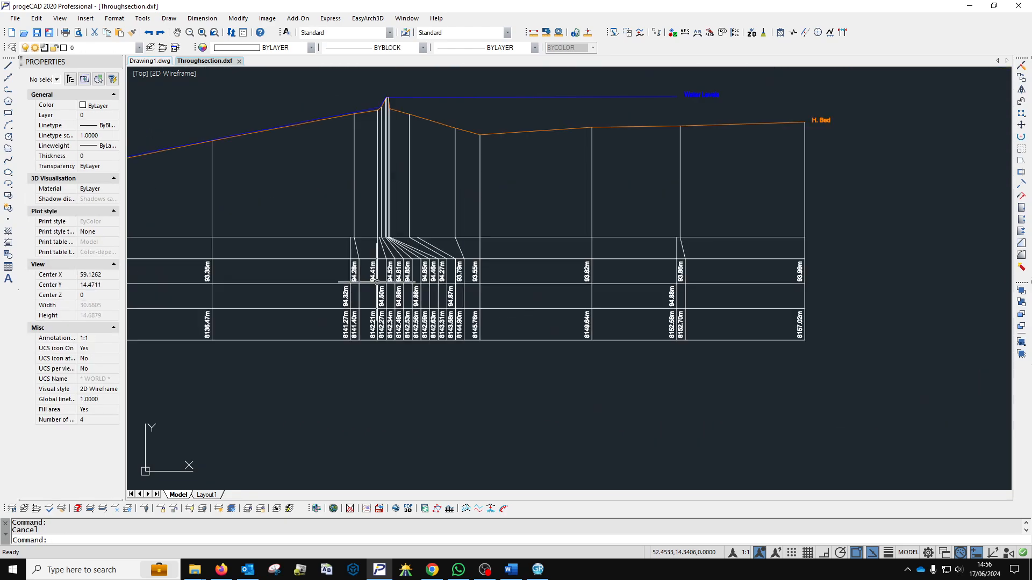